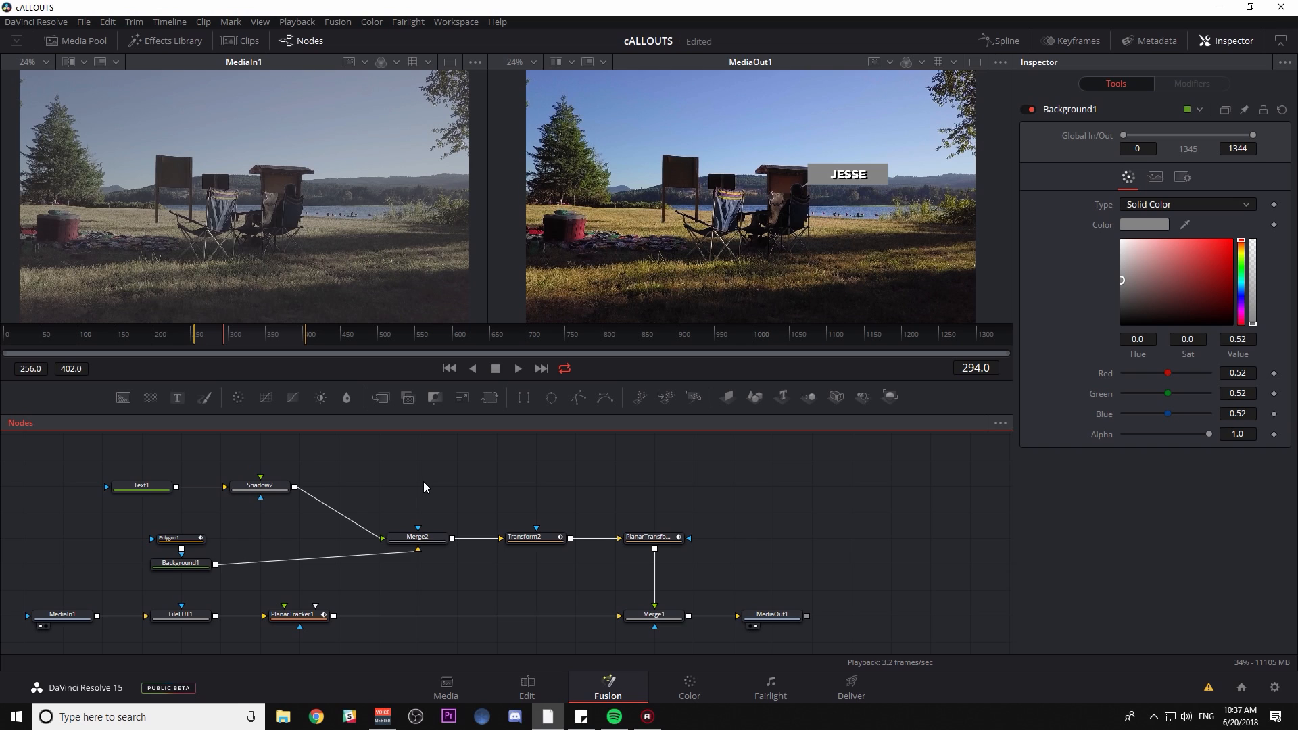
- Insert a Shadow effect between Background1 and Merge2 and set its offset to X 0.529, Y 0.475
drag(222, 447, 219, 447)
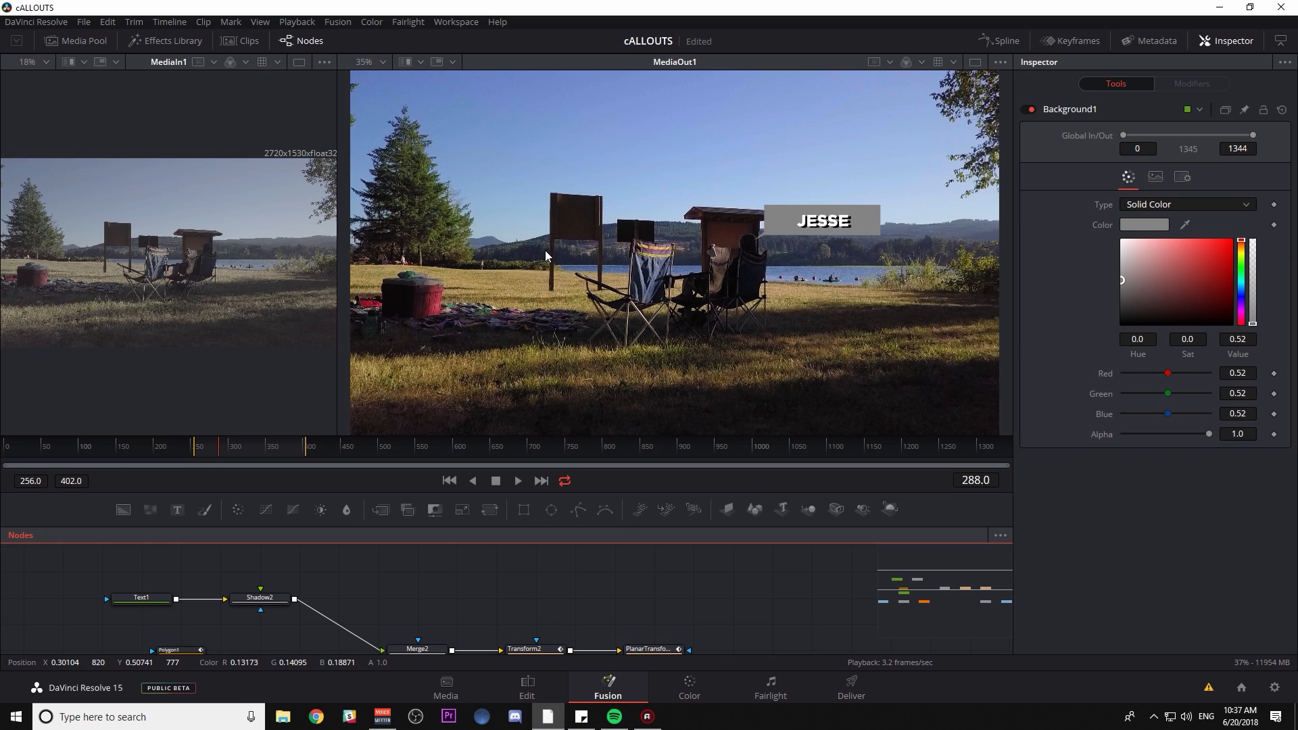
click(150, 42)
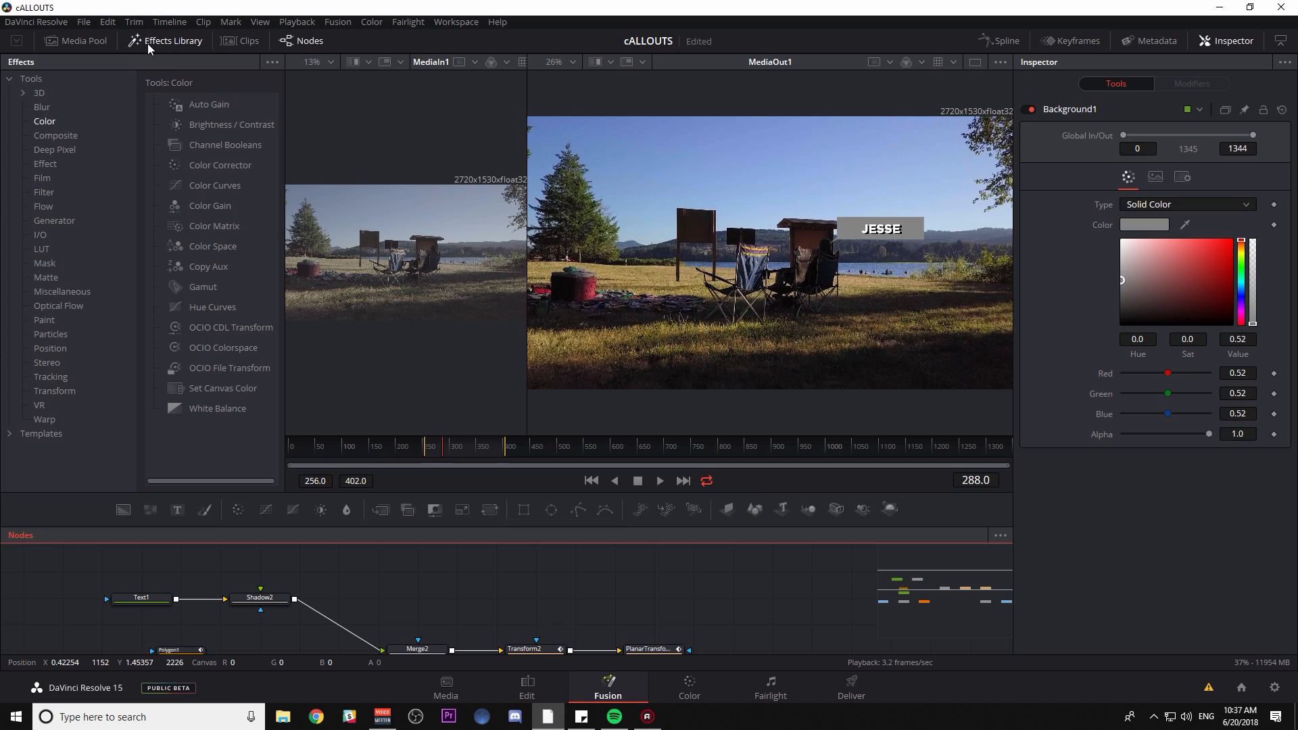
click(37, 165)
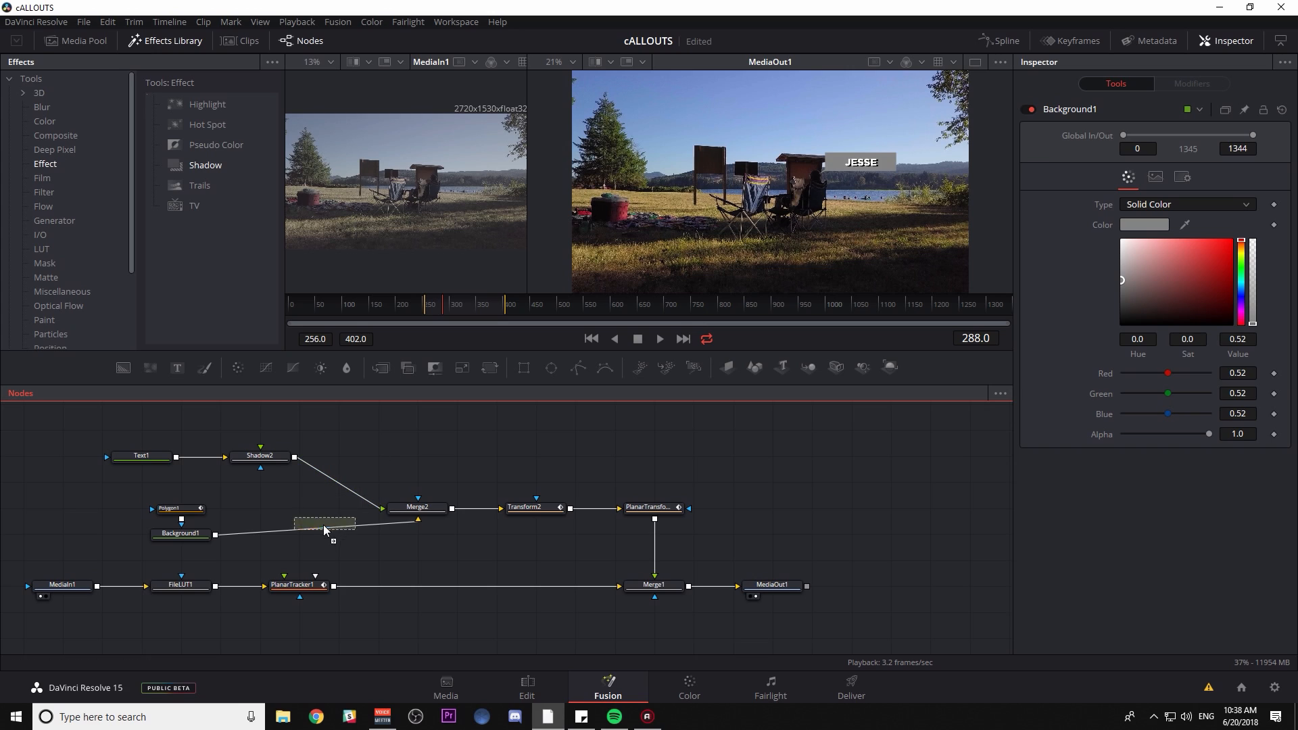
drag(324, 530, 320, 531)
drag(1232, 157, 1190, 159)
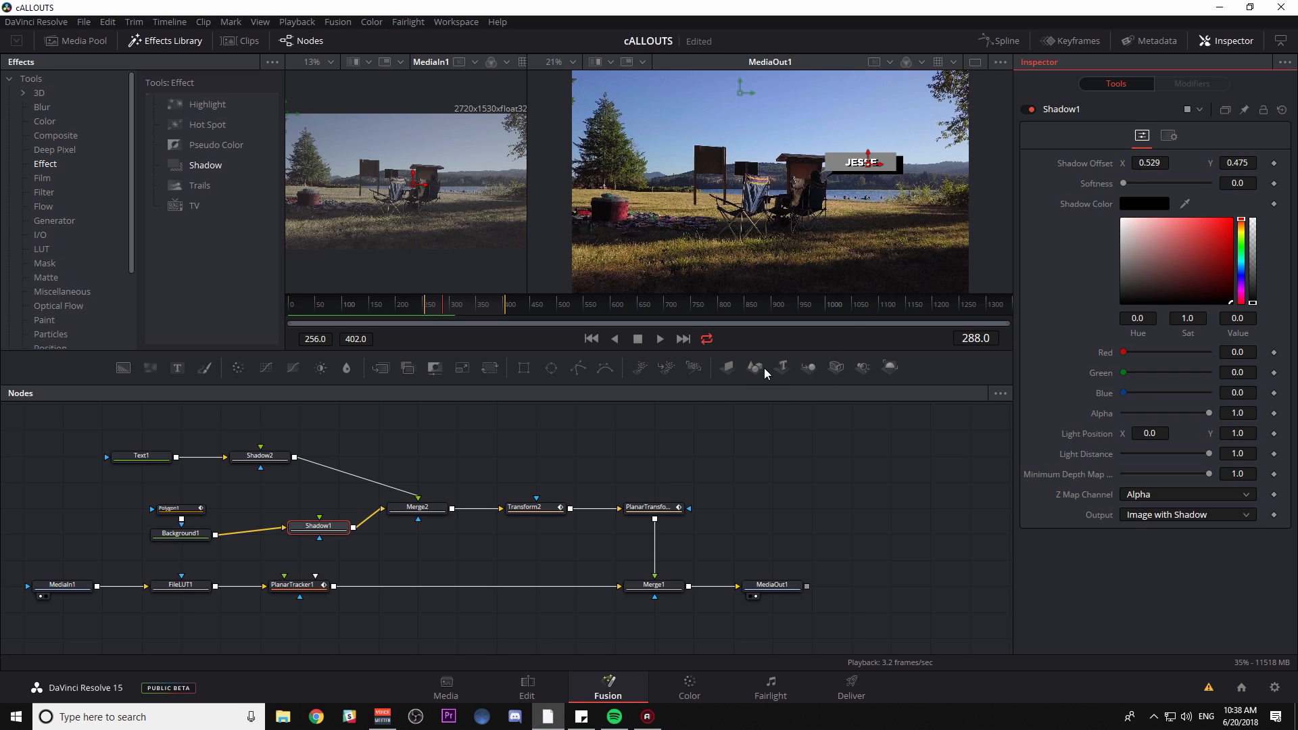
- Delete the Shadow node connected between Background1 and Merge2
key(ctrl+1)
drag(869, 210, 381, 285)
click(329, 532)
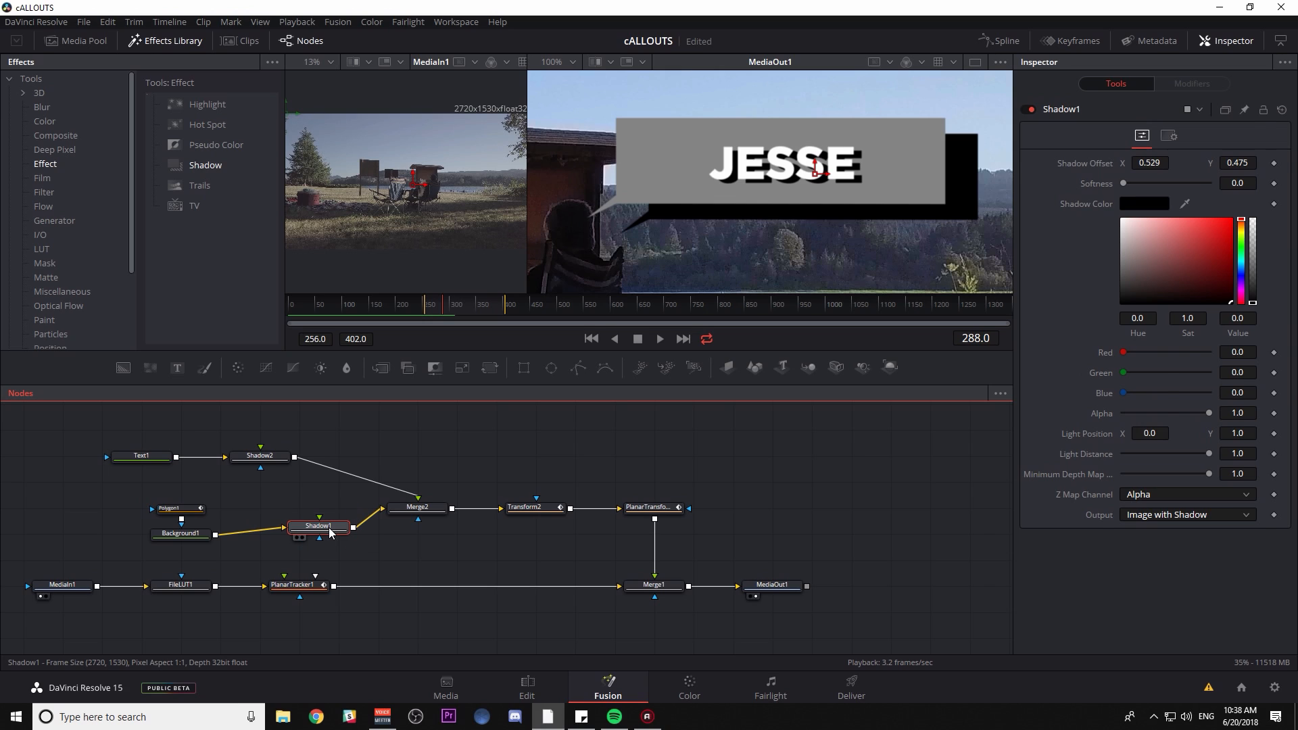
key(Delete)
- Find the Shadow tool by name, add it after Background1, and set its offset to X 0.509, Y 0.489
click(186, 539)
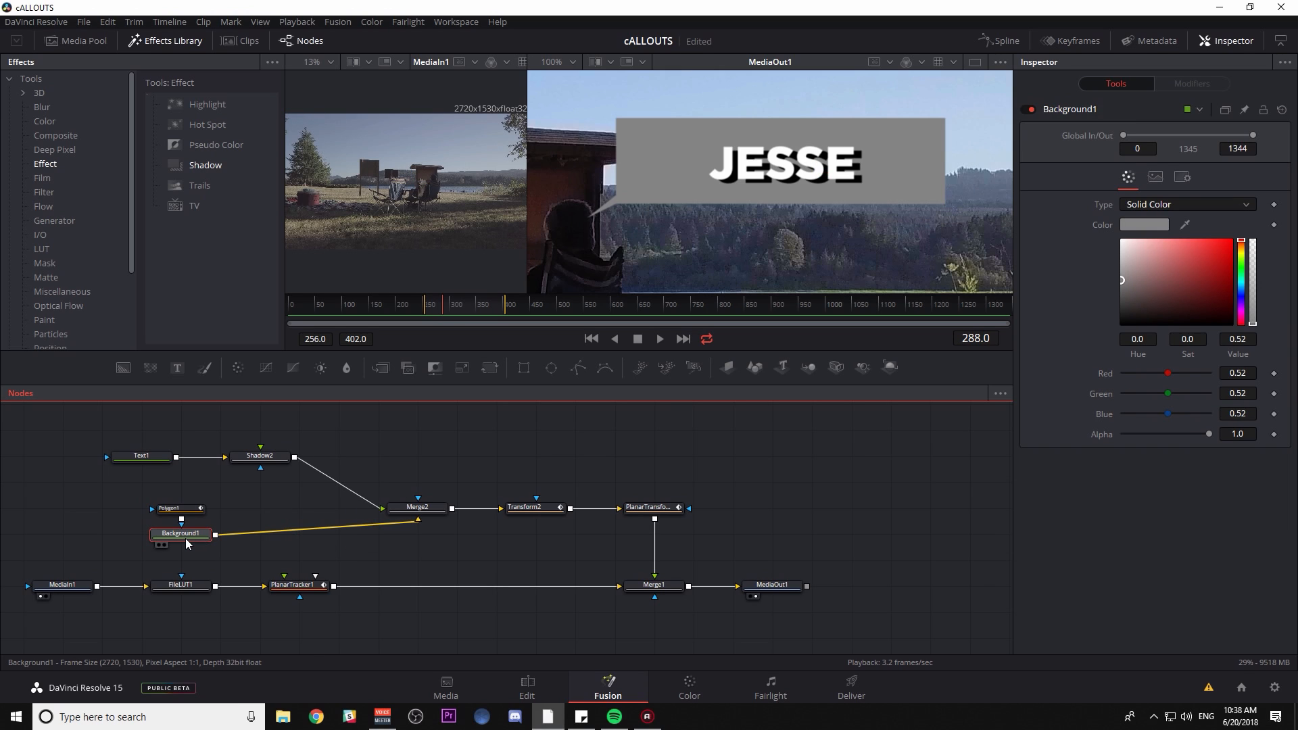
key(shift+space)
text(under)
text(SHADOW)
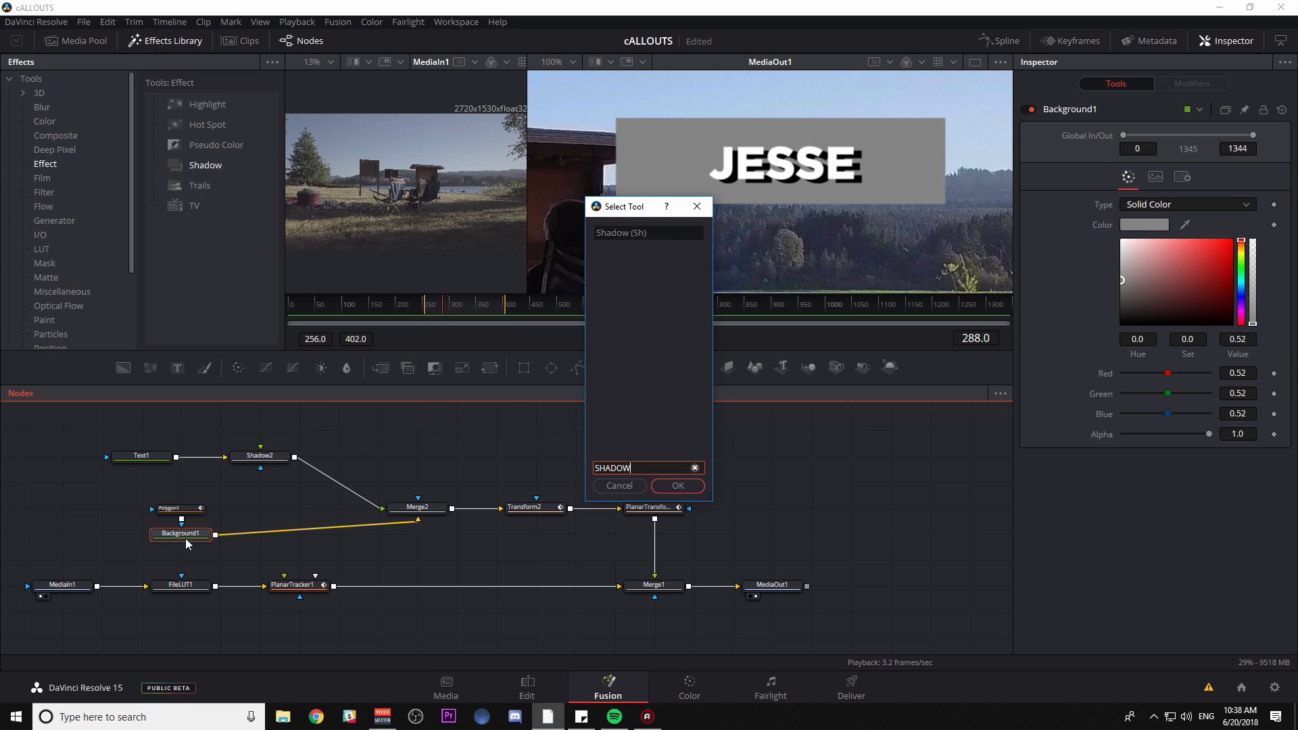
key(Return)
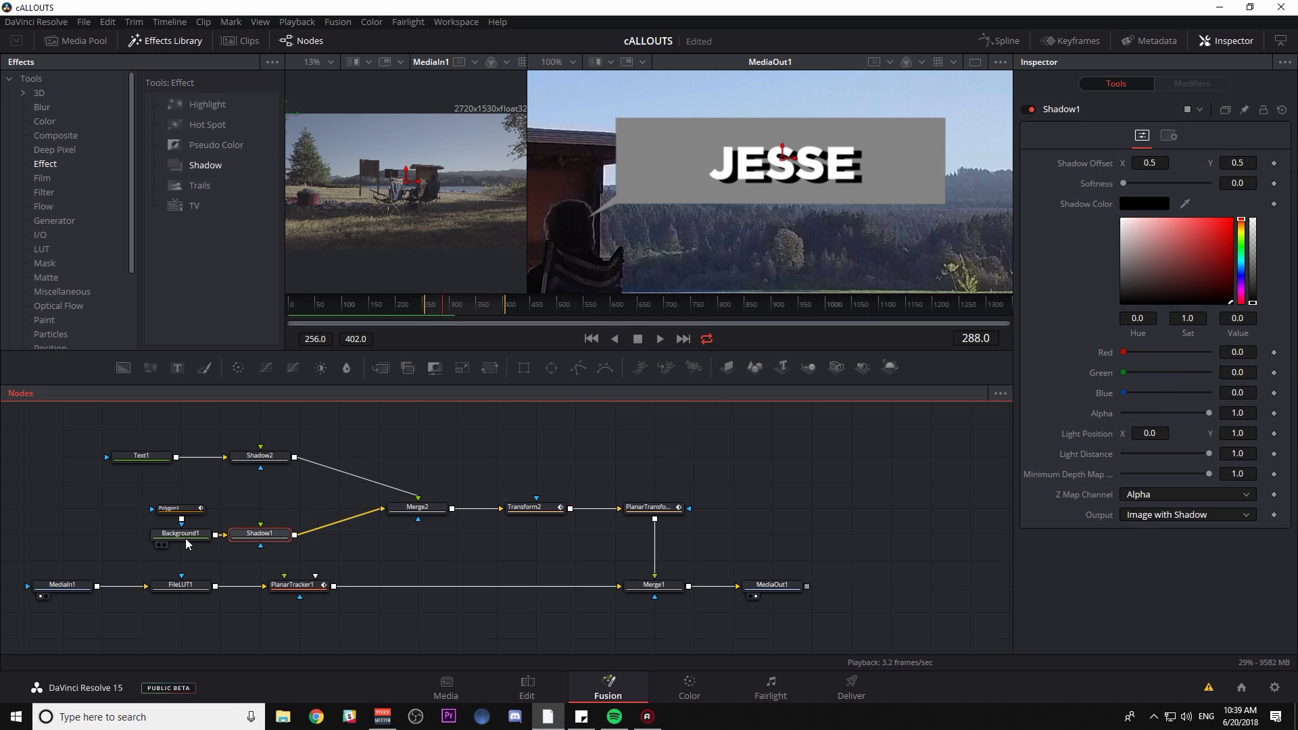
drag(1149, 163, 1155, 163)
drag(1243, 163, 1235, 163)
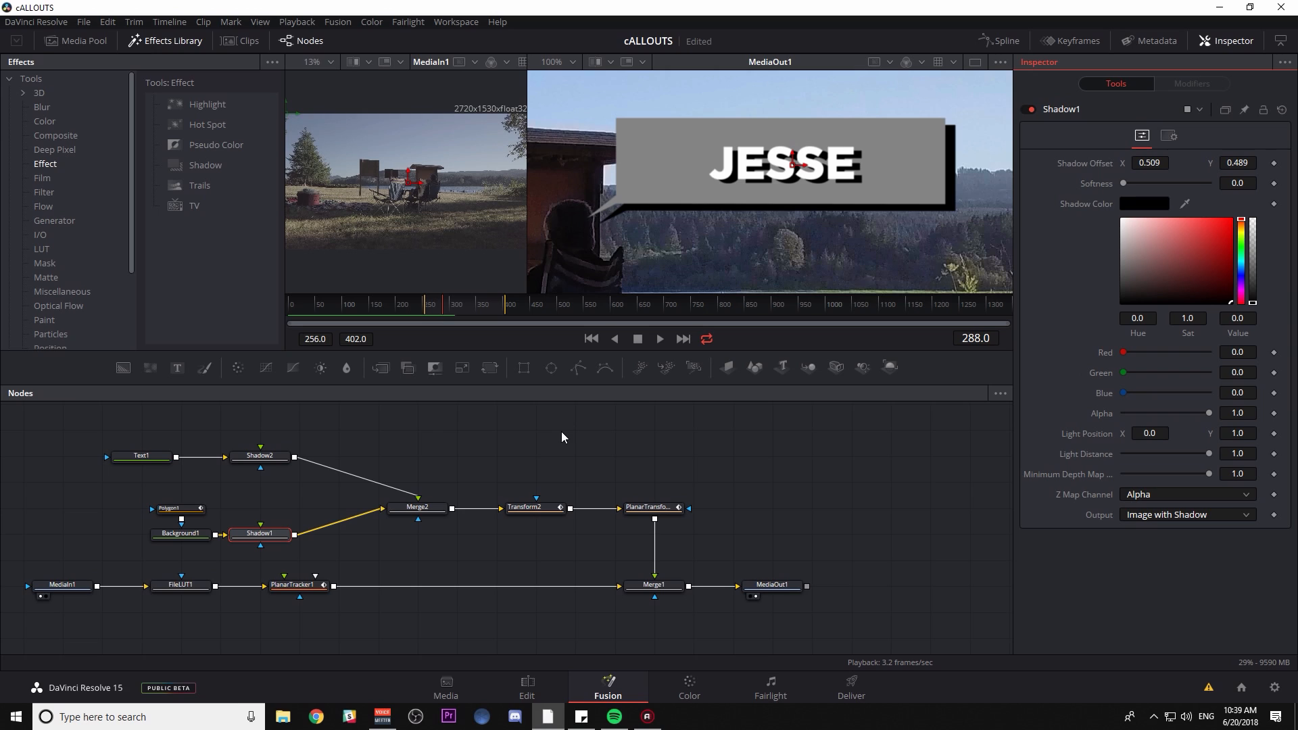
key(shift+space)
text(SHADOW)
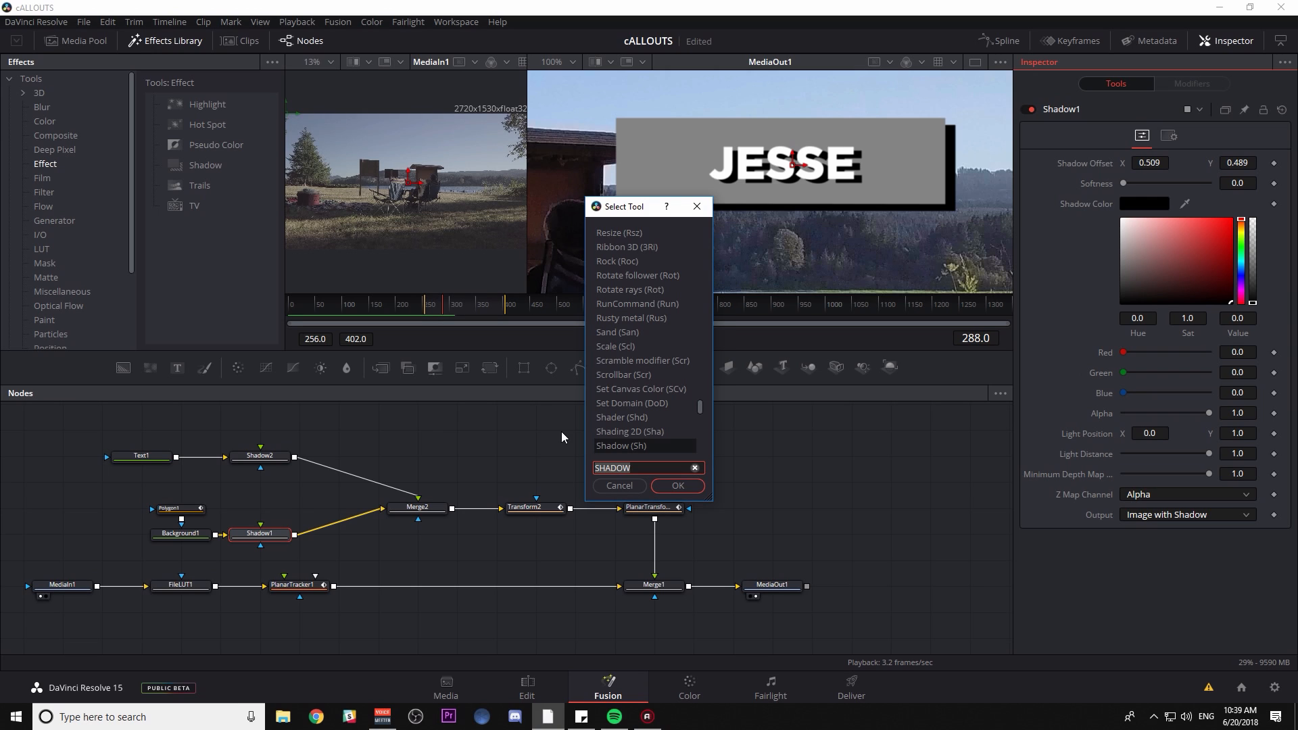
click(695, 468)
click(632, 484)
click(526, 461)
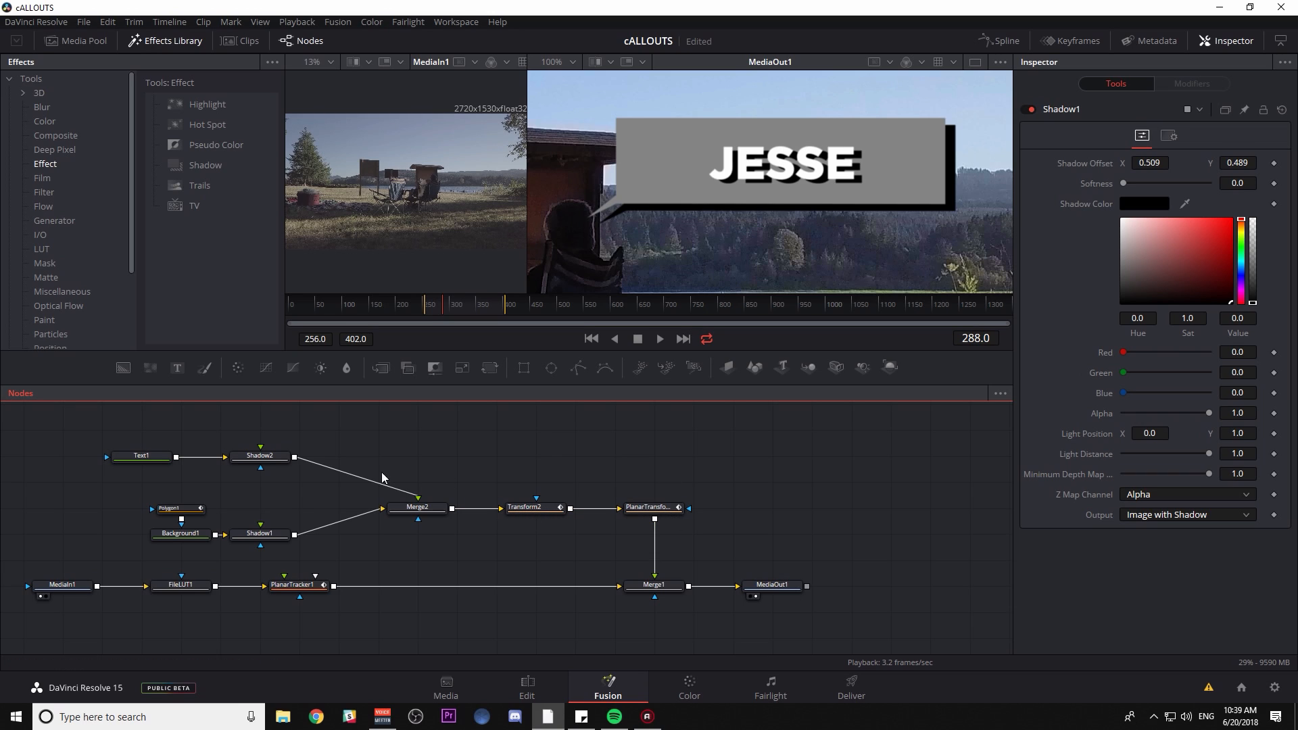
- Try adding a Transform node between Shadow2 and Merge2 and repositioning the text with it
click(269, 459)
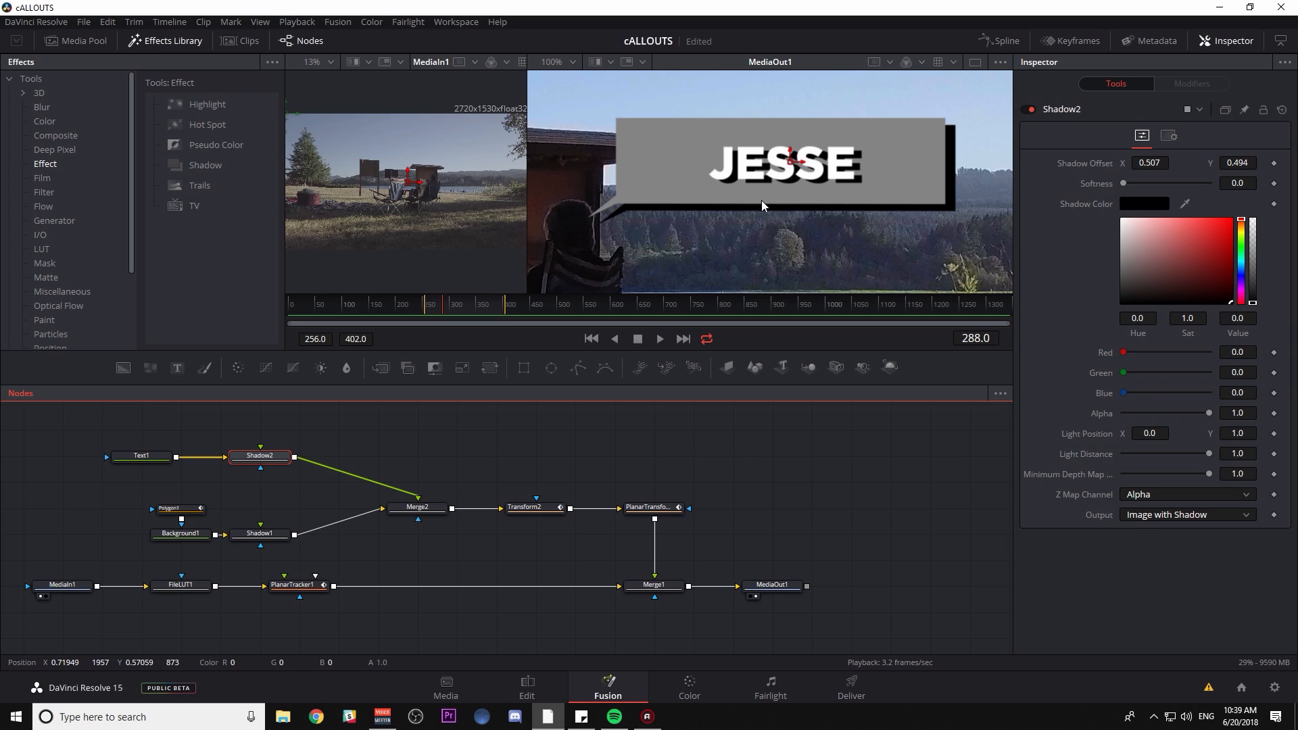
key(shift+space)
text(SHADOW)
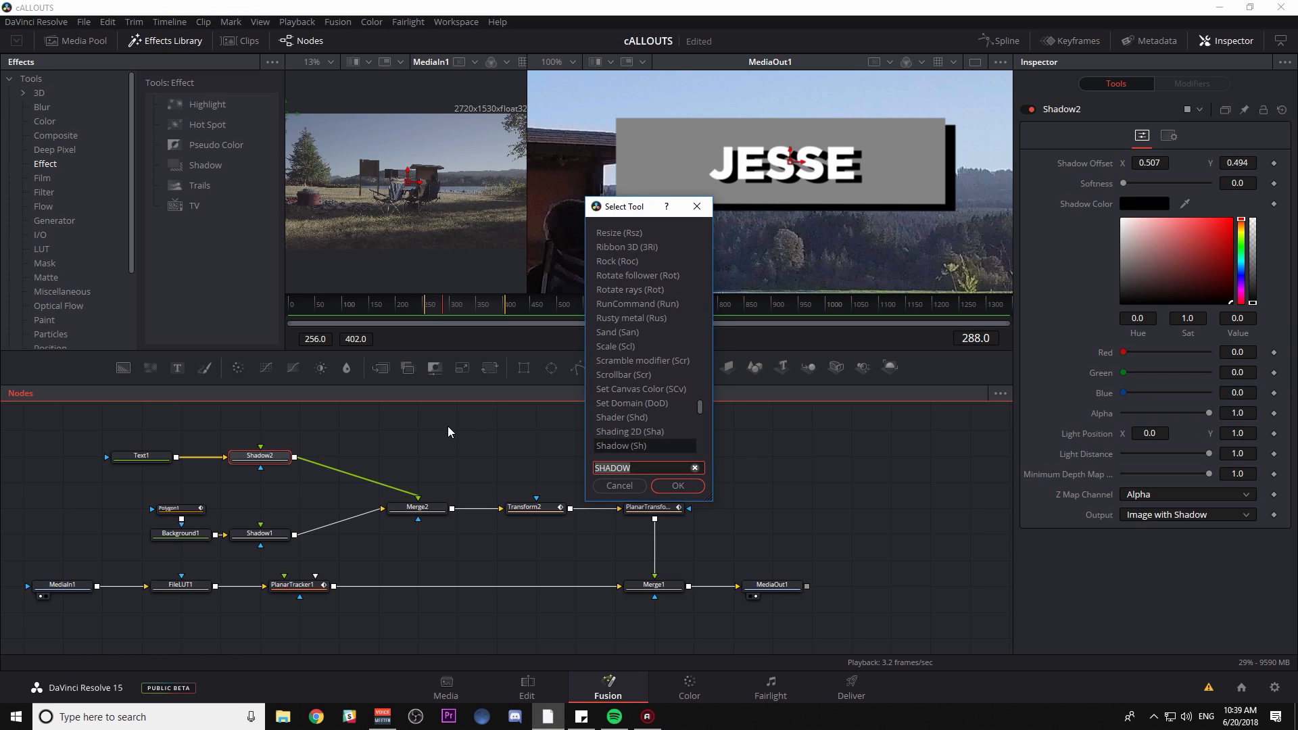
text(TRANS)
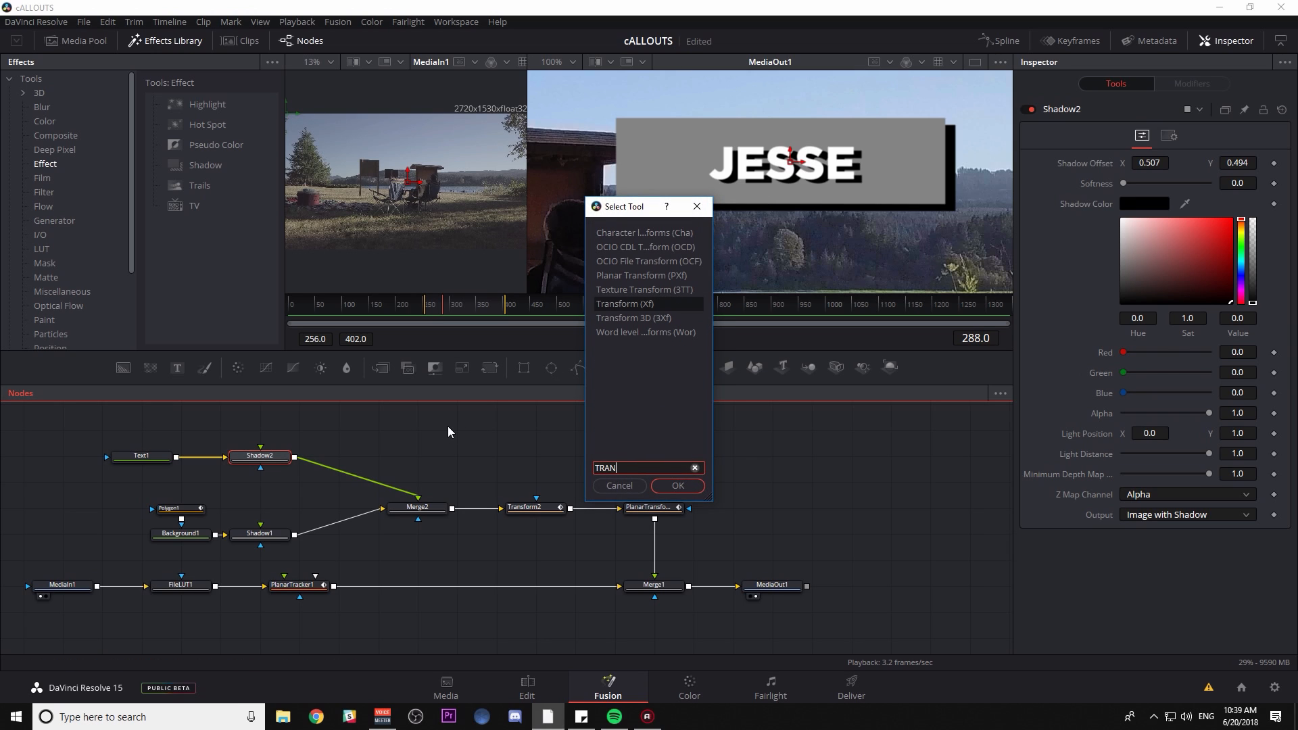
key(Return)
drag(340, 455, 352, 455)
mouse_move(782, 157)
mouse_down()
mouse_move(792, 177)
mouse_move(809, 154)
mouse_move(772, 177)
mouse_up()
key(ctrl+z)
key(Delete)
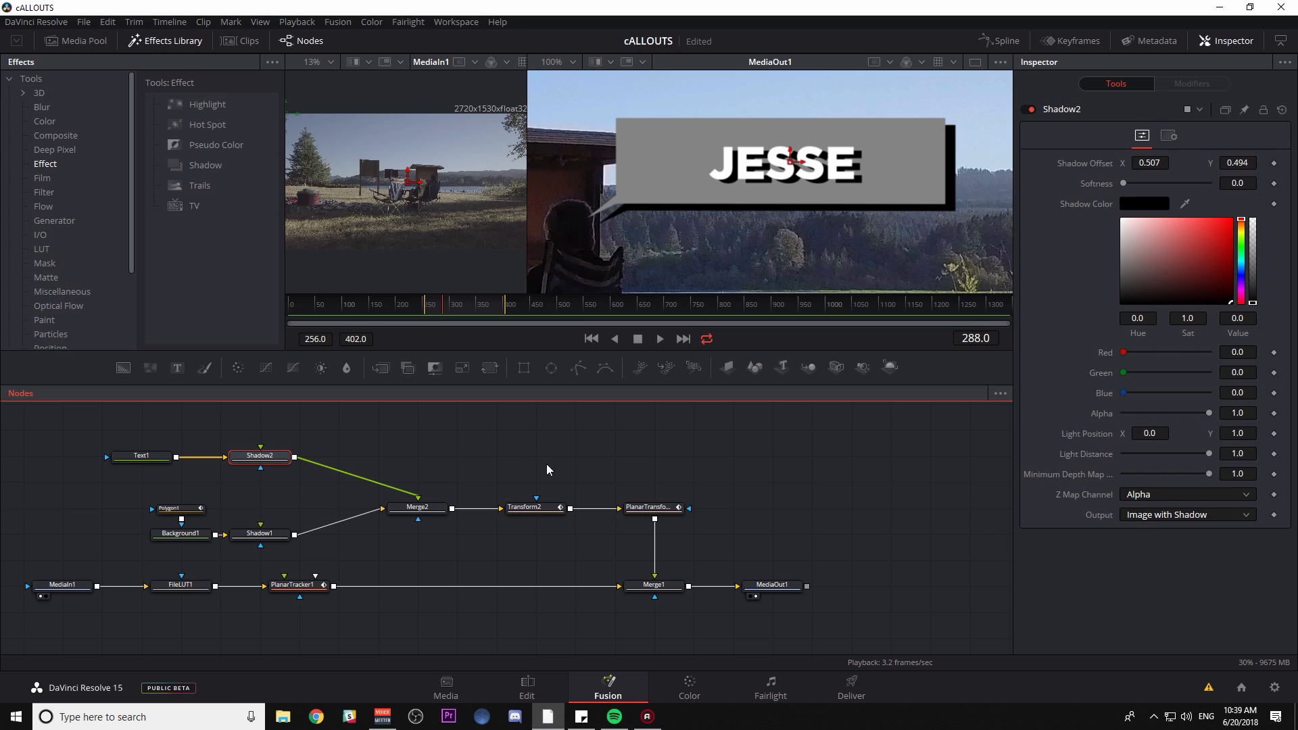
- Try adding an unconnected Transform node in an empty area of the node graph
click(778, 458)
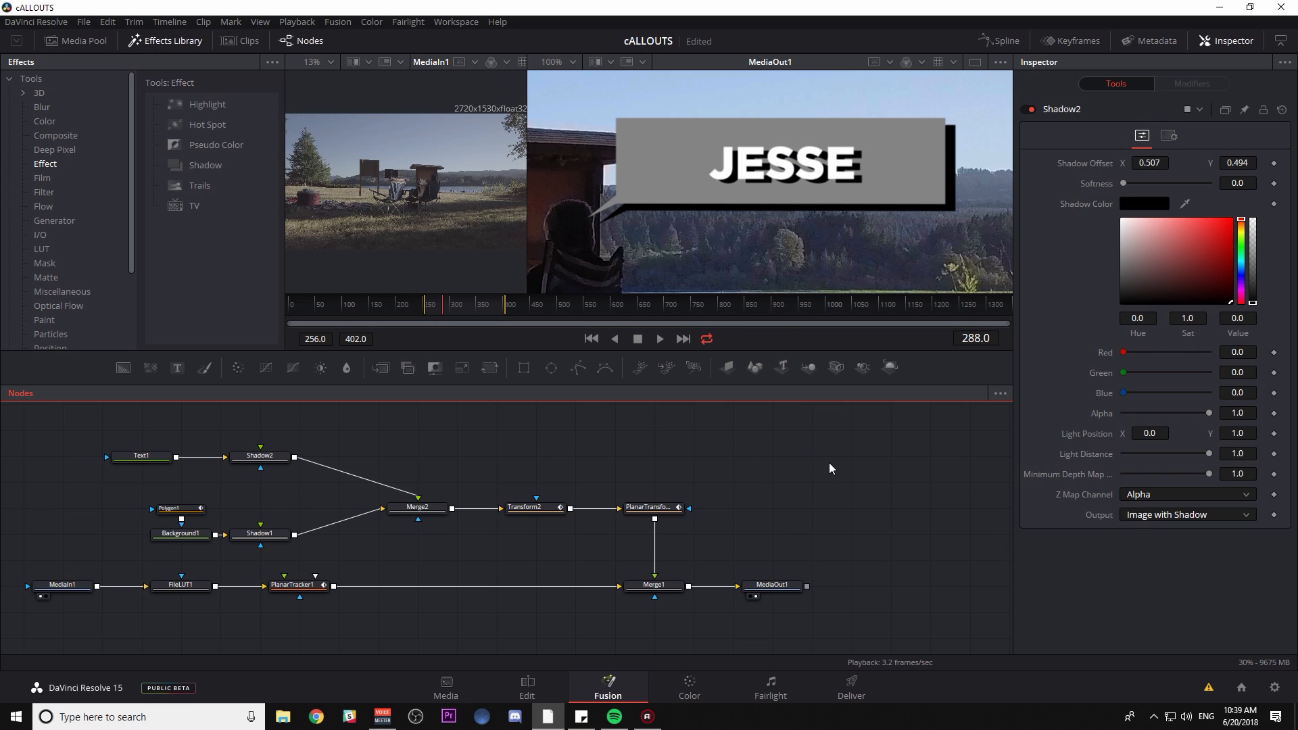
key(shift+space)
text(tran)
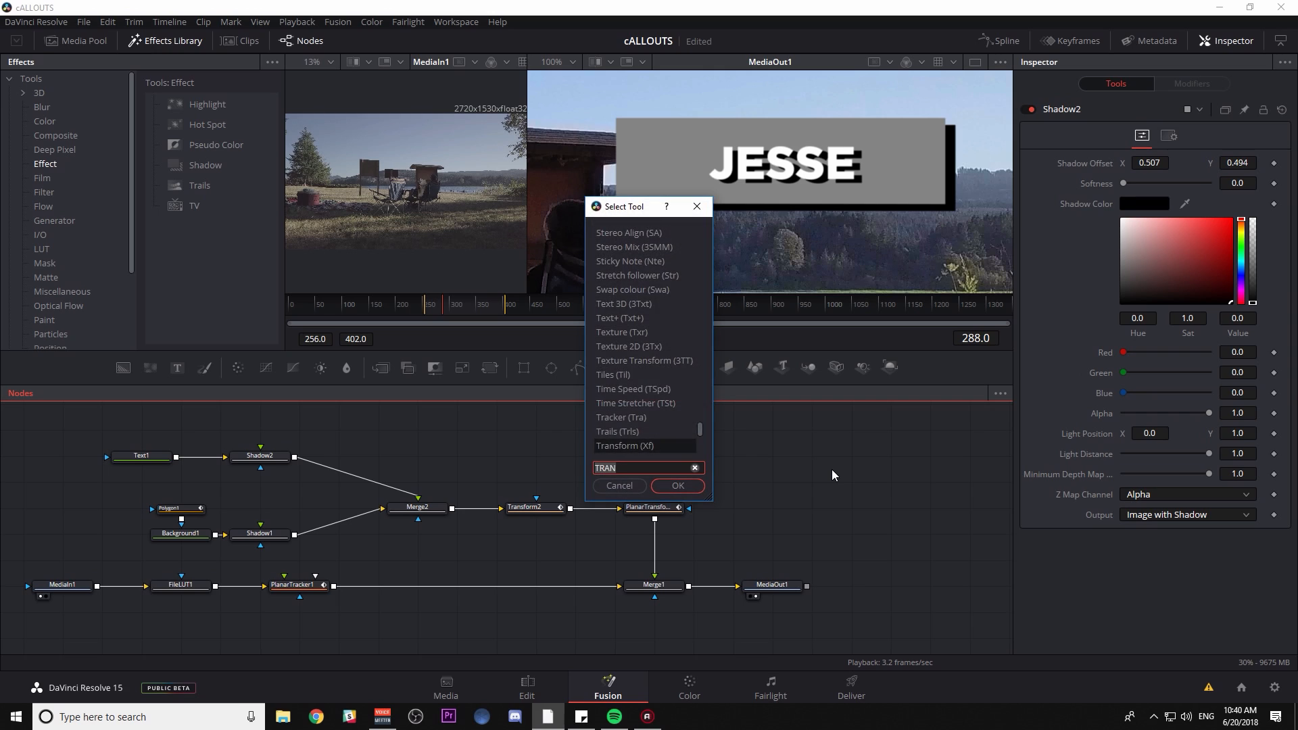
key(Return)
drag(790, 441, 894, 488)
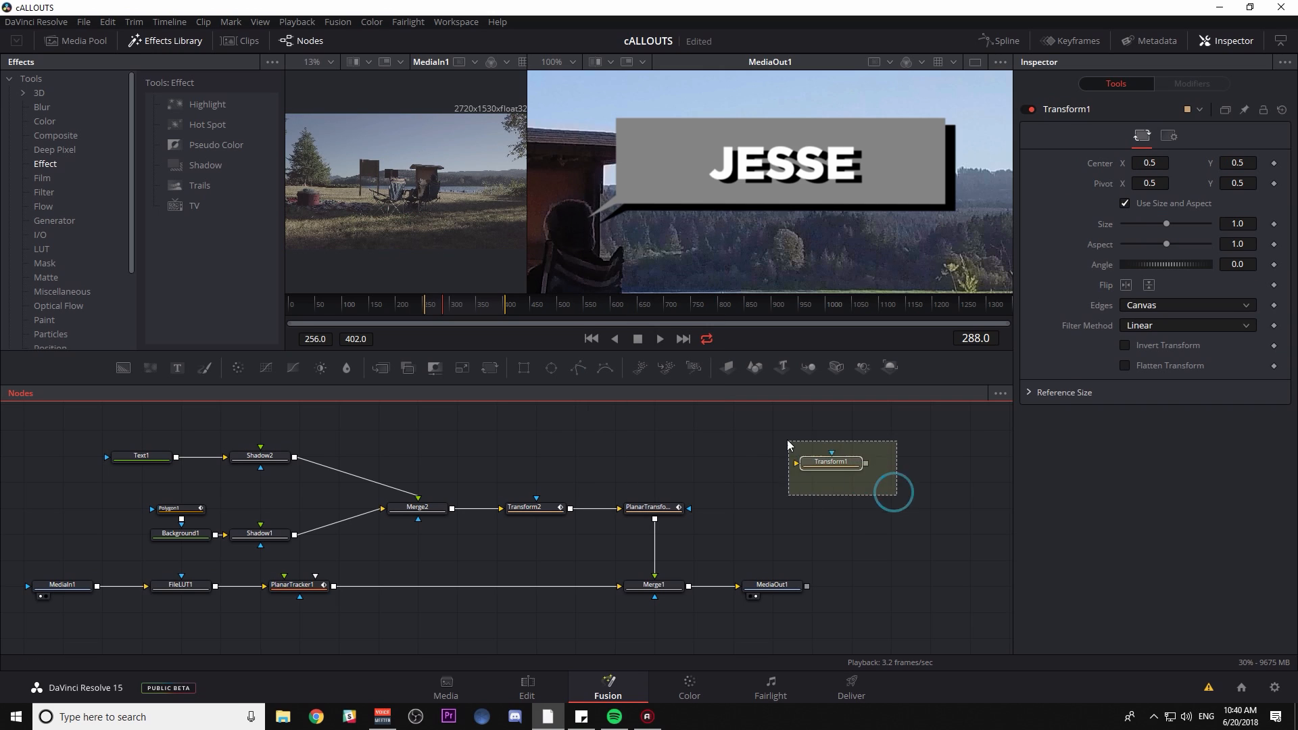
key(Delete)
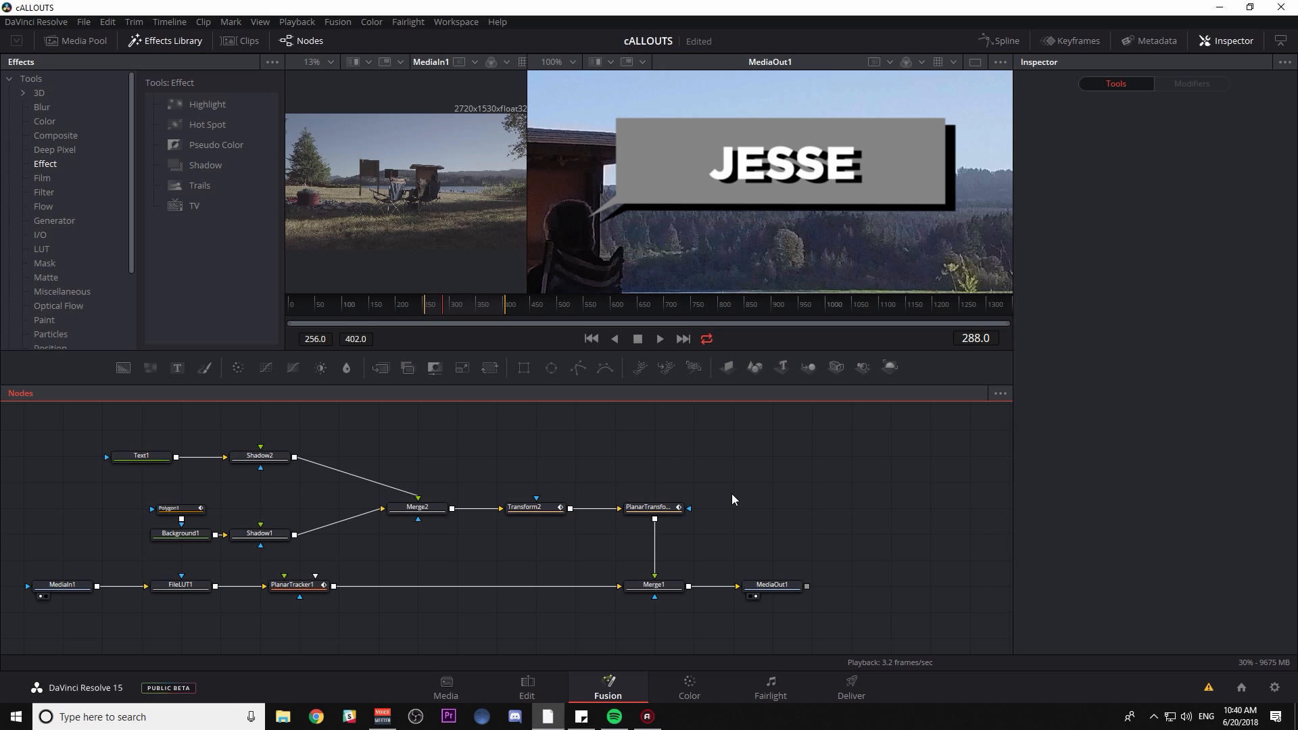
- Add a Text+ node followed by a Shadow node in the empty area above the existing nodes
drag(731, 490, 759, 557)
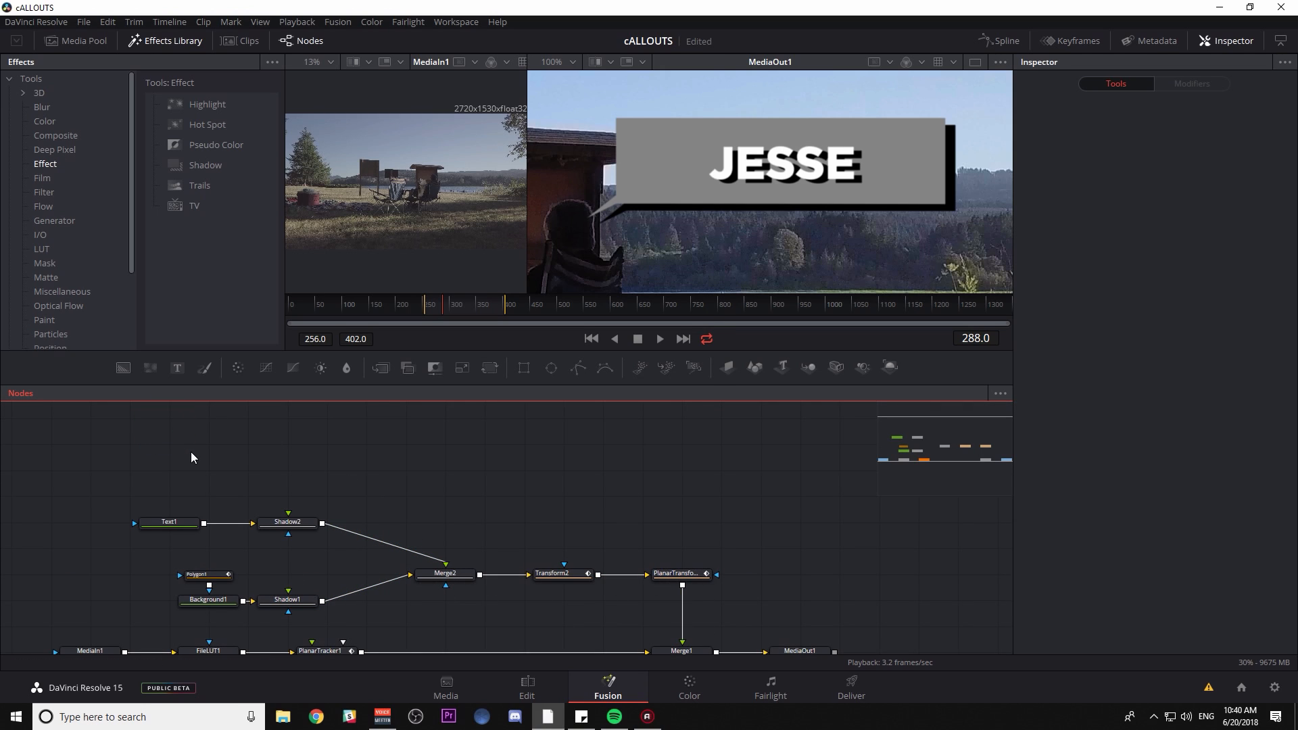
key(shift+space)
text(TEXT)
key(Down)
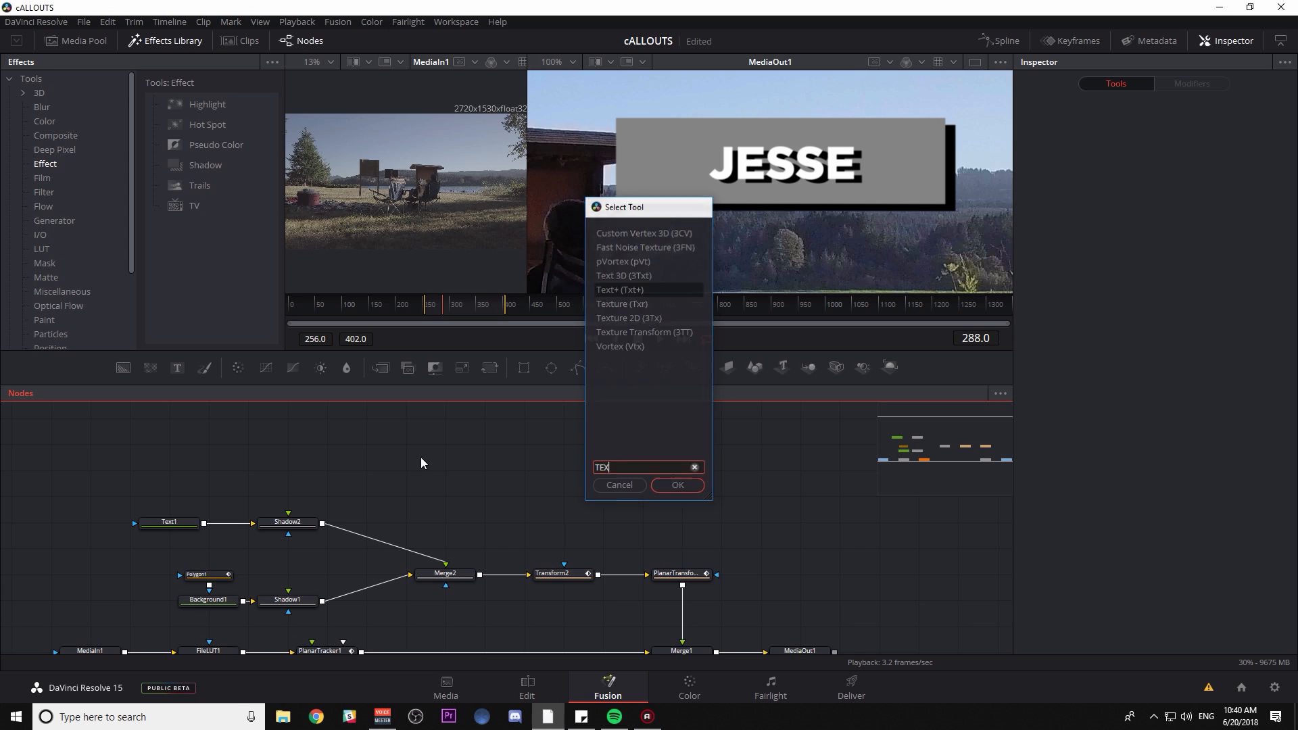
key(Return)
key(shift+space)
text(SHAD)
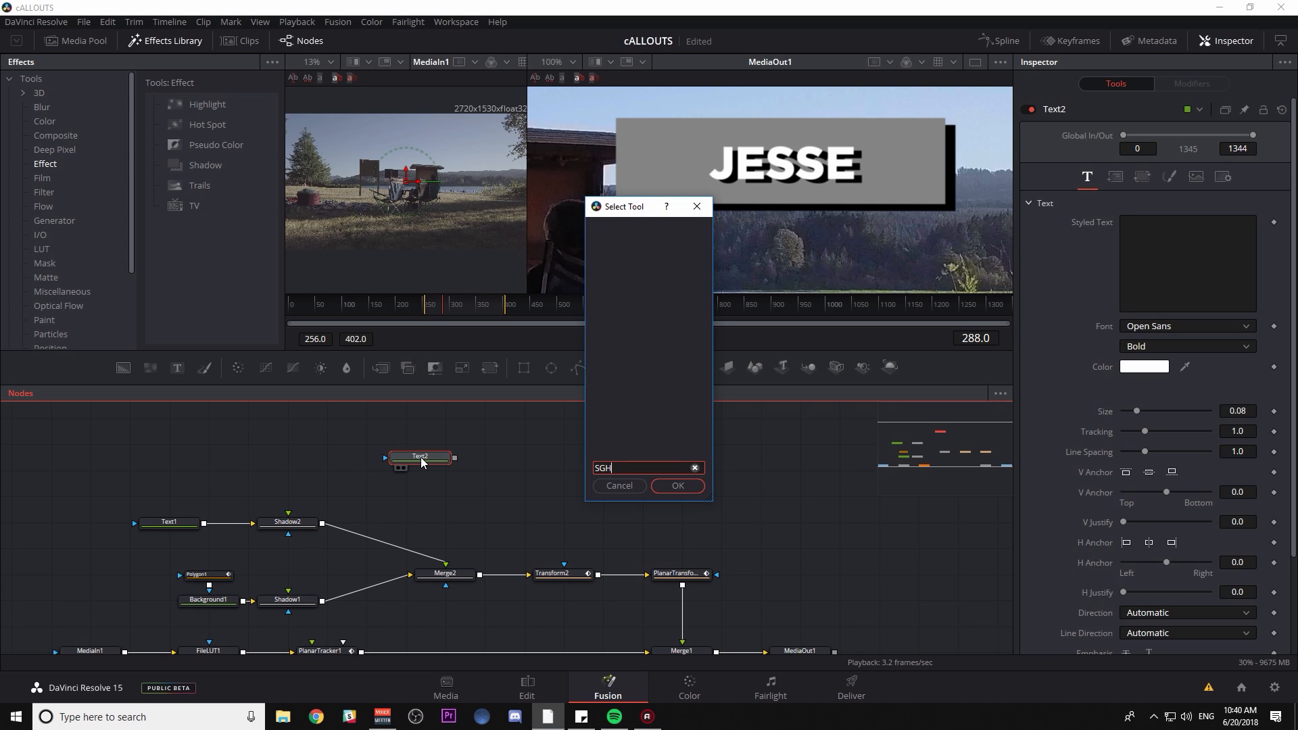
key(Return)
- Extend the new Text2 and Shadow3 chain with a Merge node and a Transform node
key(shift+space)
text(MRG)
key(Return)
key(shift+space)
text(xf)
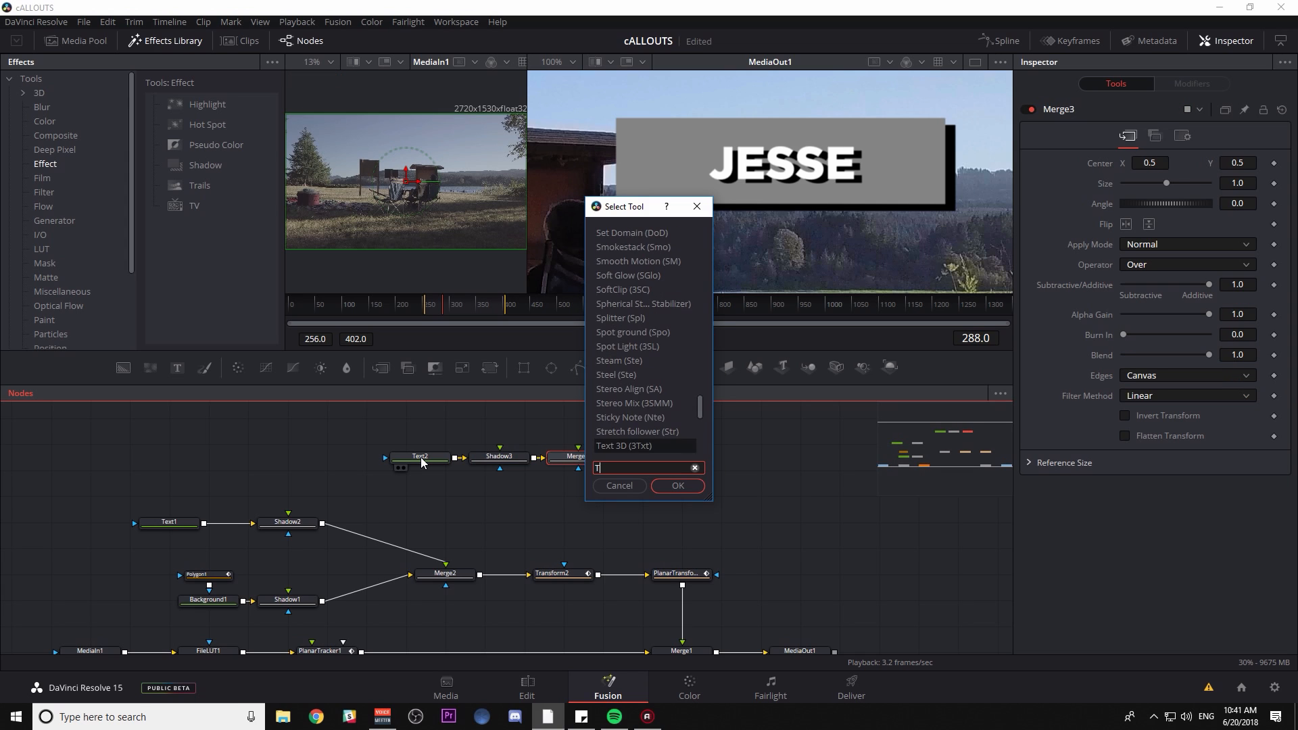
key(Return)
- Delete the separate chain of Text2, Shadow3, Merge3 and Transform1 nodes
drag(417, 484, 743, 436)
click(712, 481)
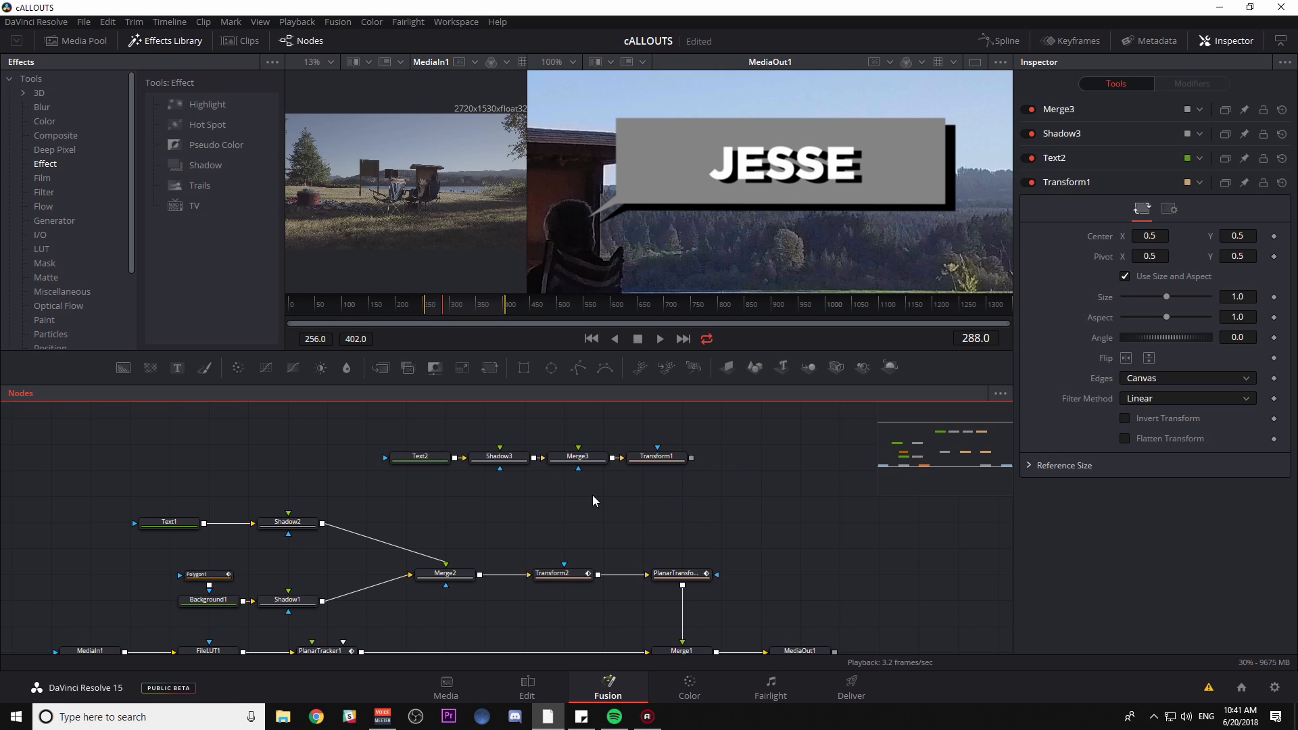
key(Delete)
- Search the tool list for Background by name and by its abbreviation BG
key(shift+space)
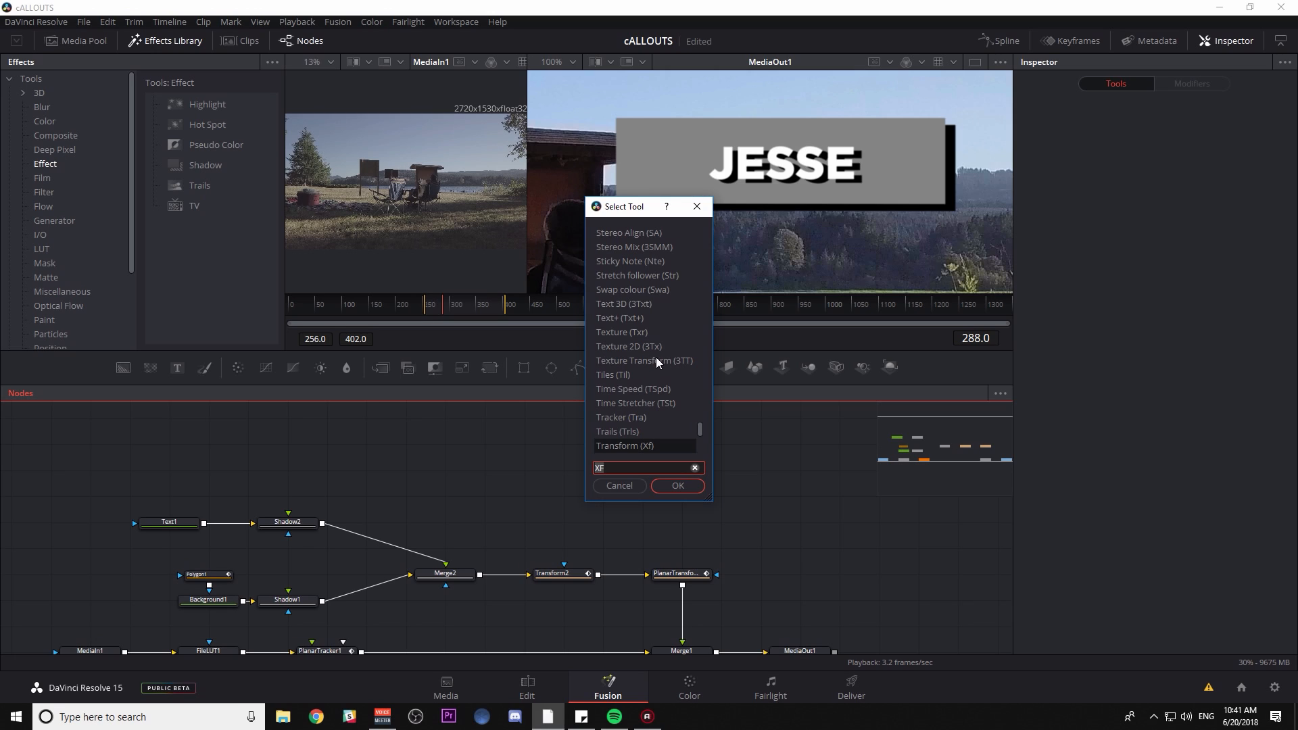
text(BAC)
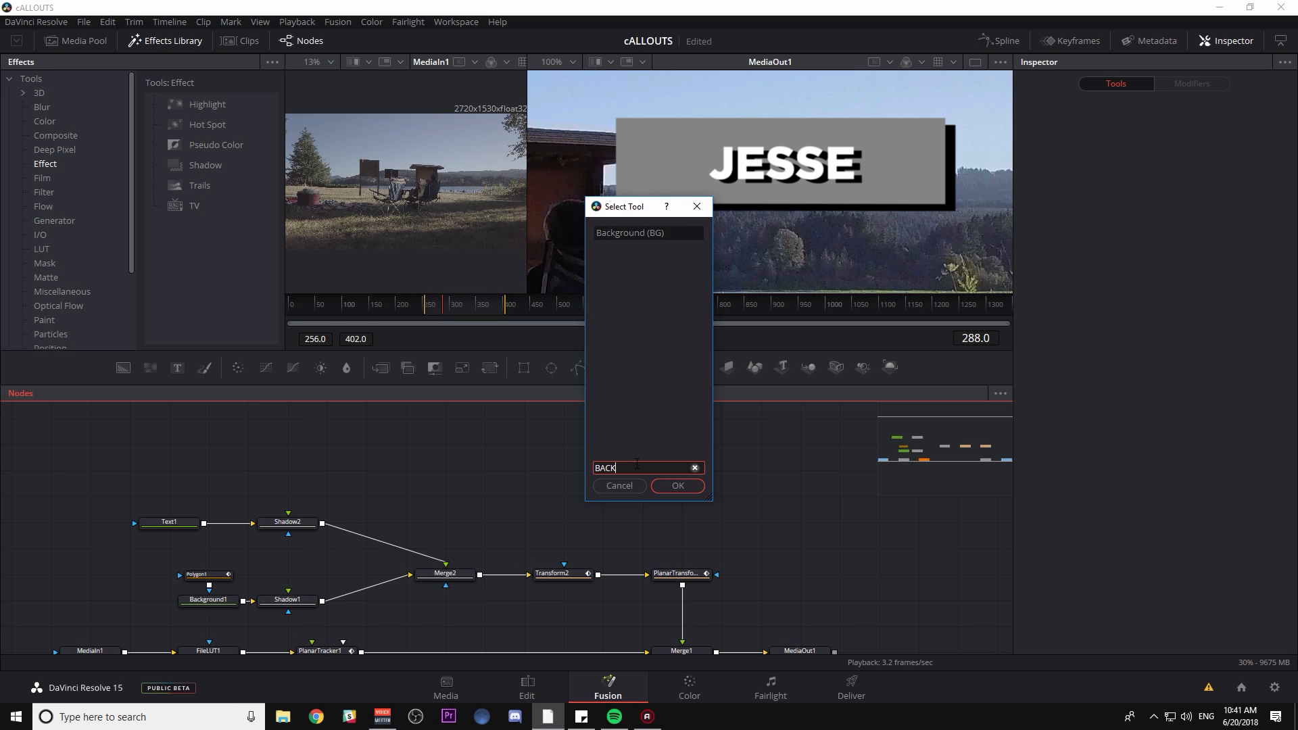
text(K)
key(BackSpace)
key(BackSpace)
key(BackSpace)
key(BackSpace)
text(BG)
key(BackSpace)
key(BackSpace)
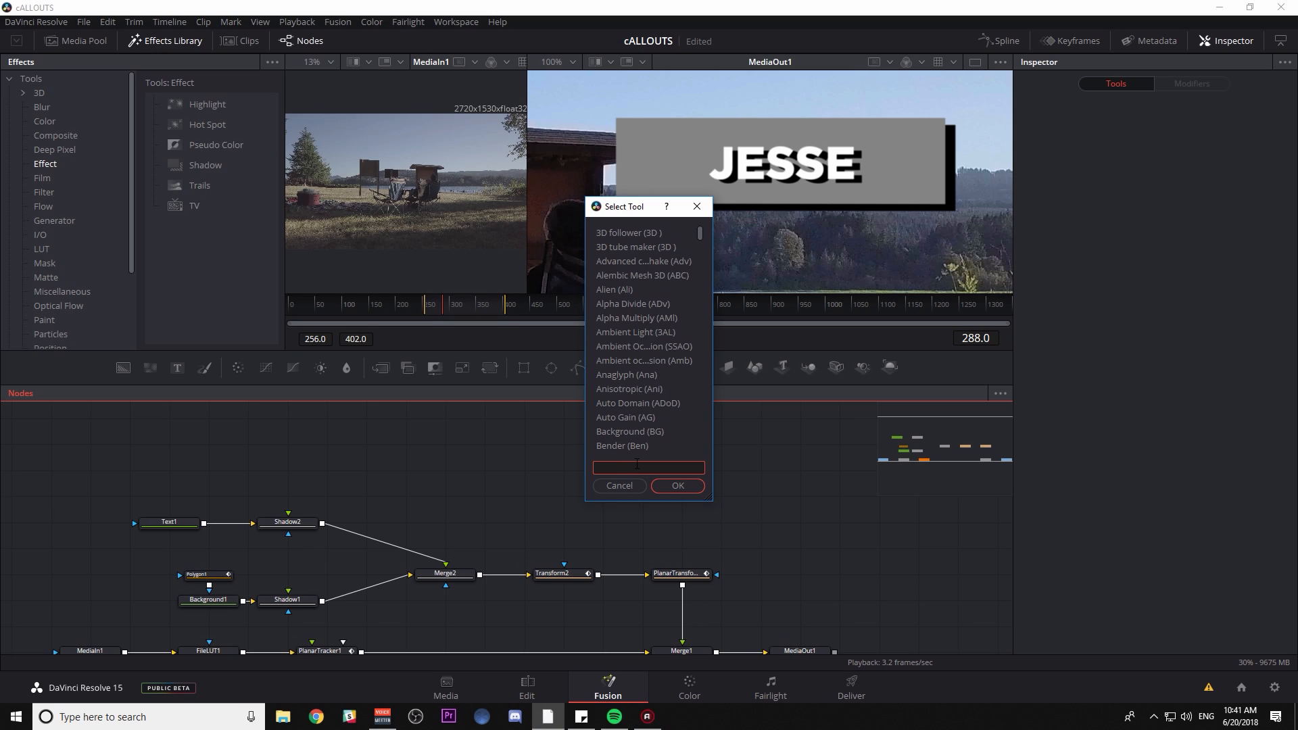
- Look up the Merge tool by its abbreviation mrg and add it in the empty area above the existing nodes
text(mer)
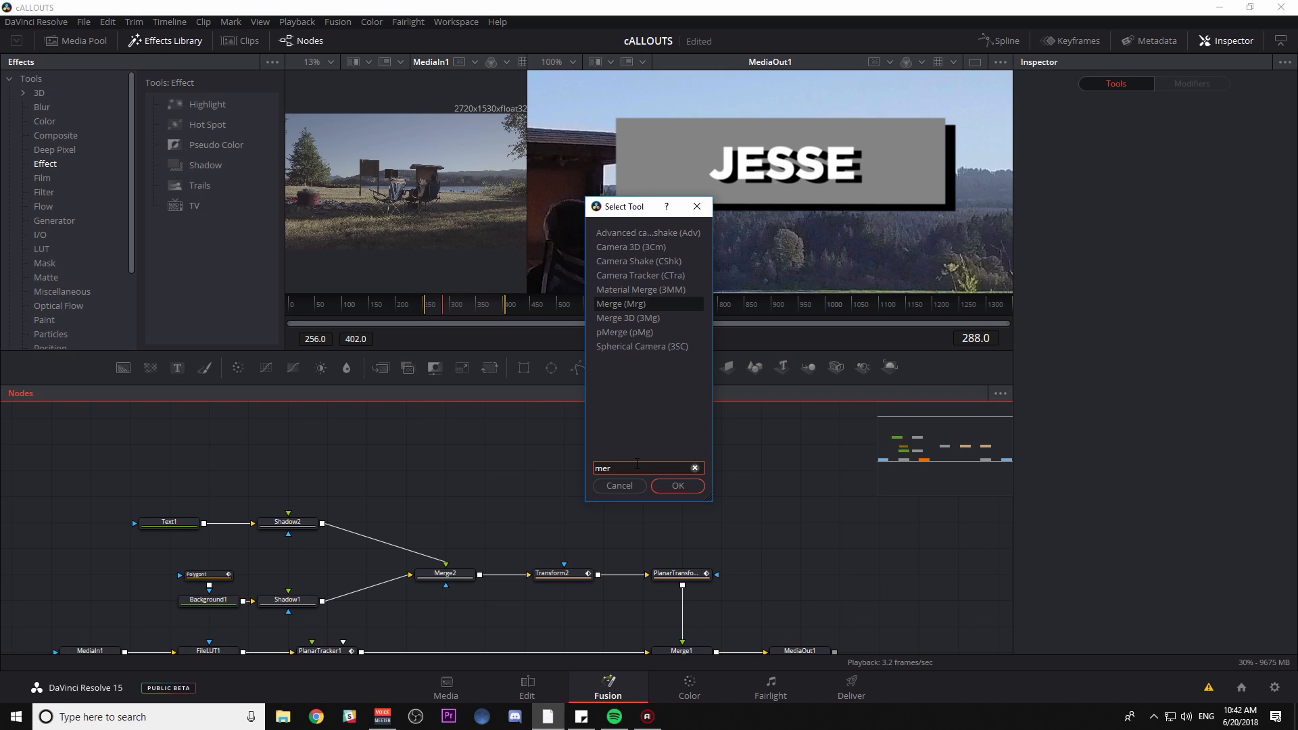
text(g)
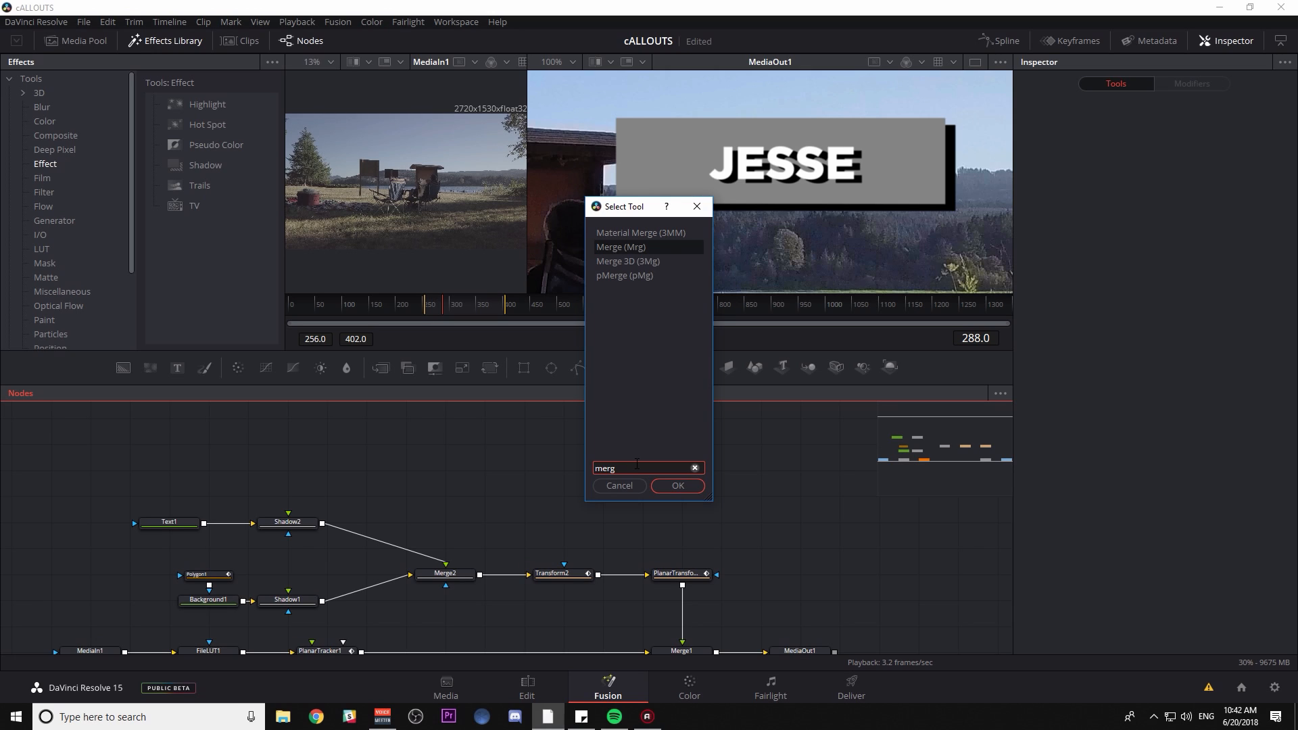
key(BackSpace)
key(BackSpace)
key(BackSpace)
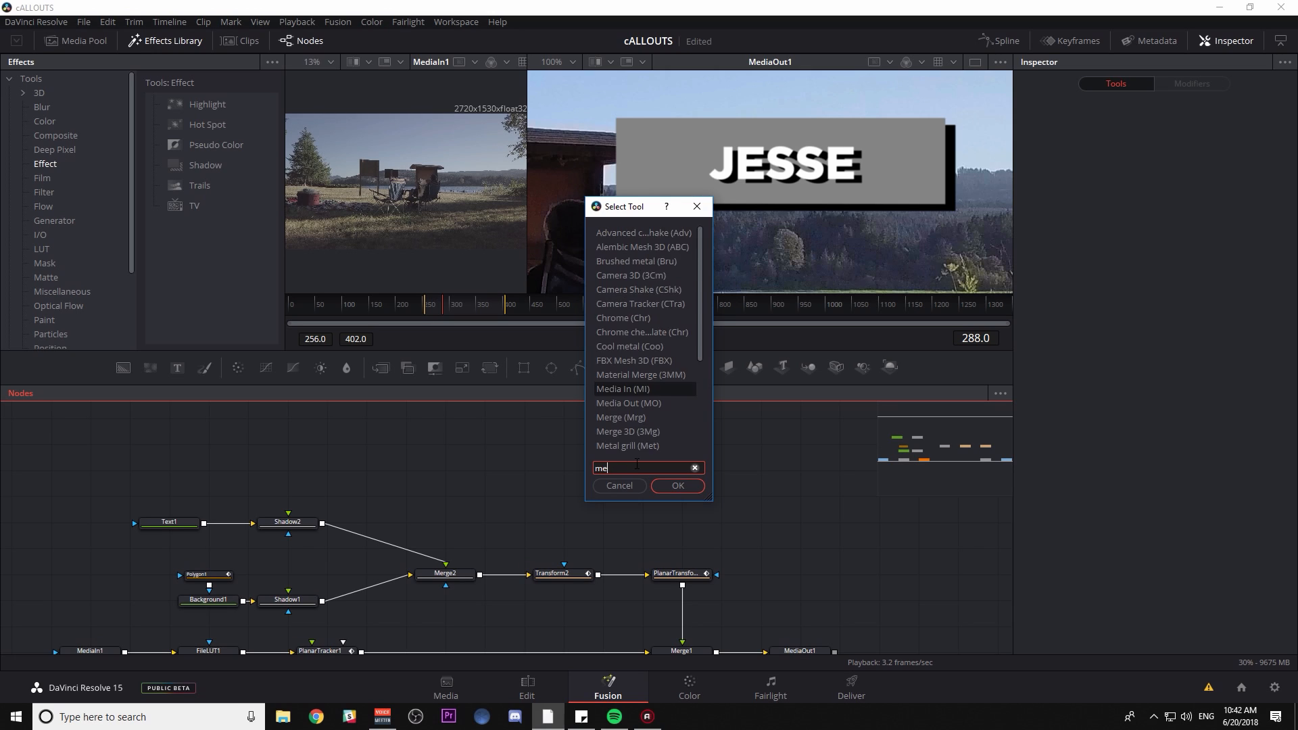
text(rg)
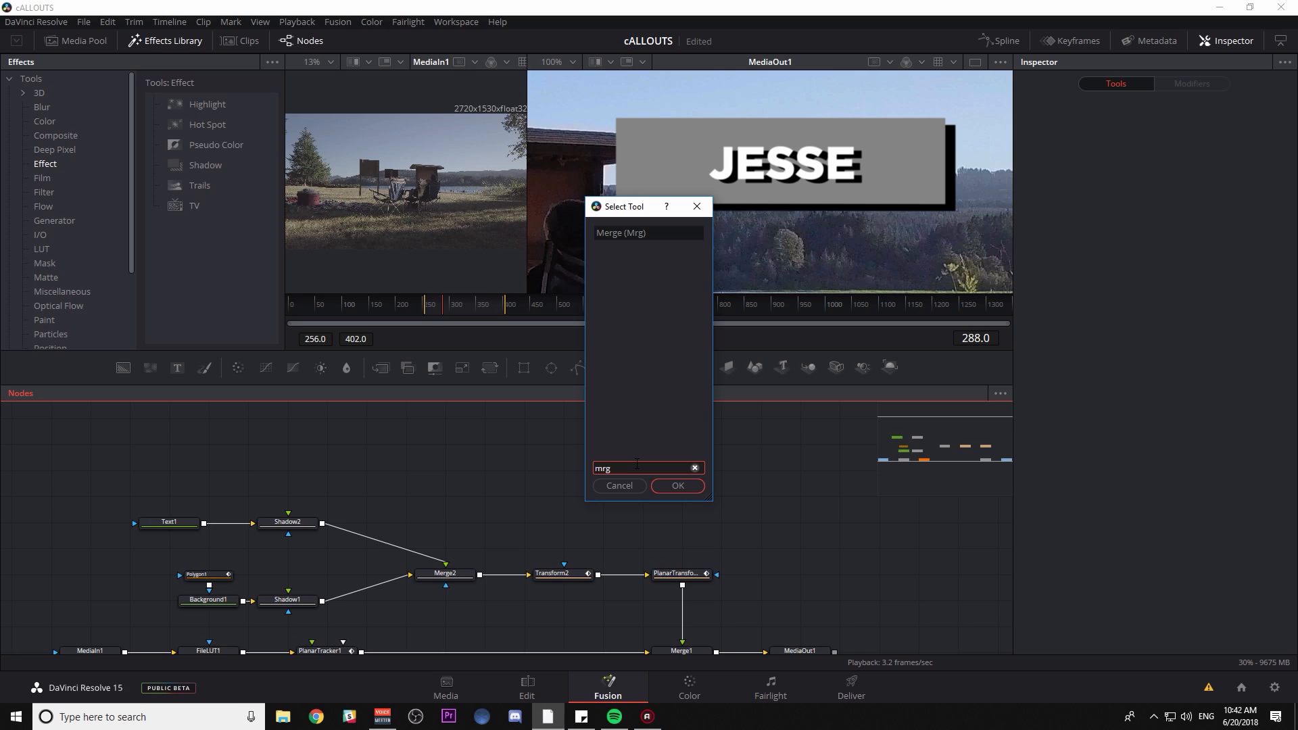
key(Return)
- Add a Transform node after Merge3, followed by a Background node, using the abbreviations xf and bg
key(shift+space)
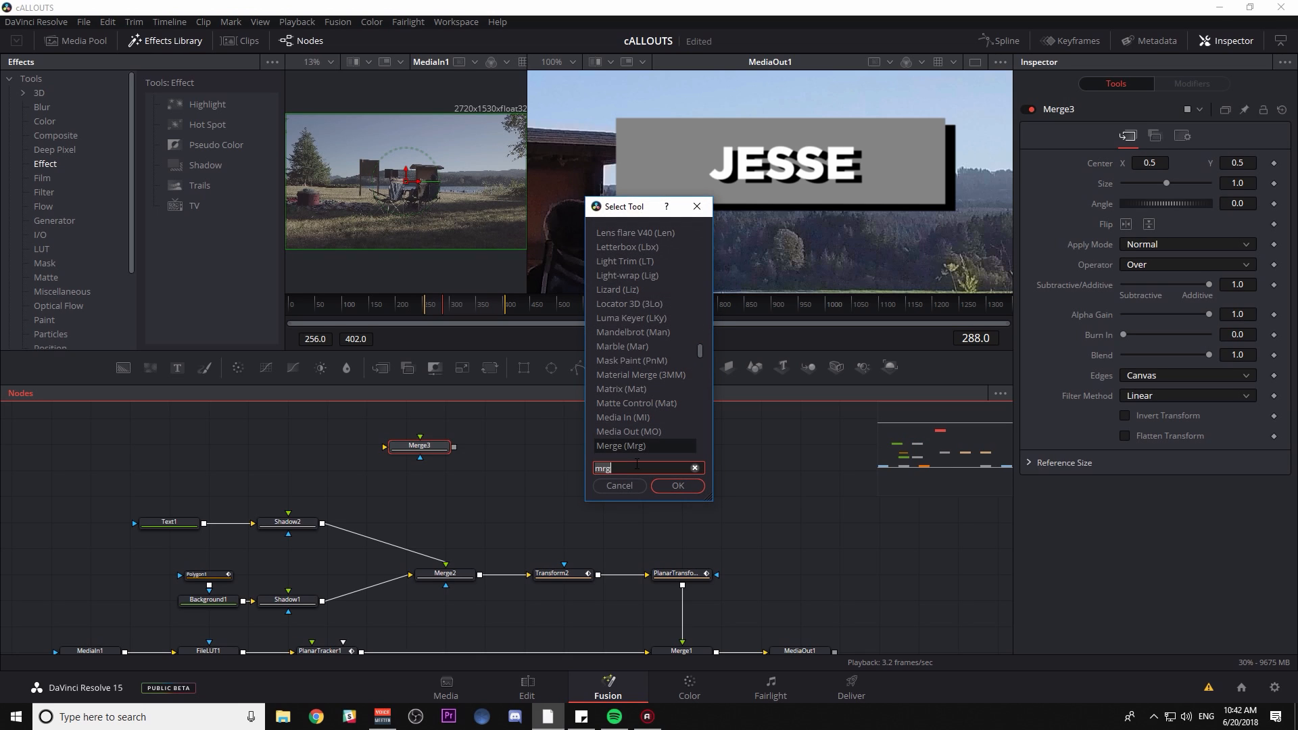
text(xf)
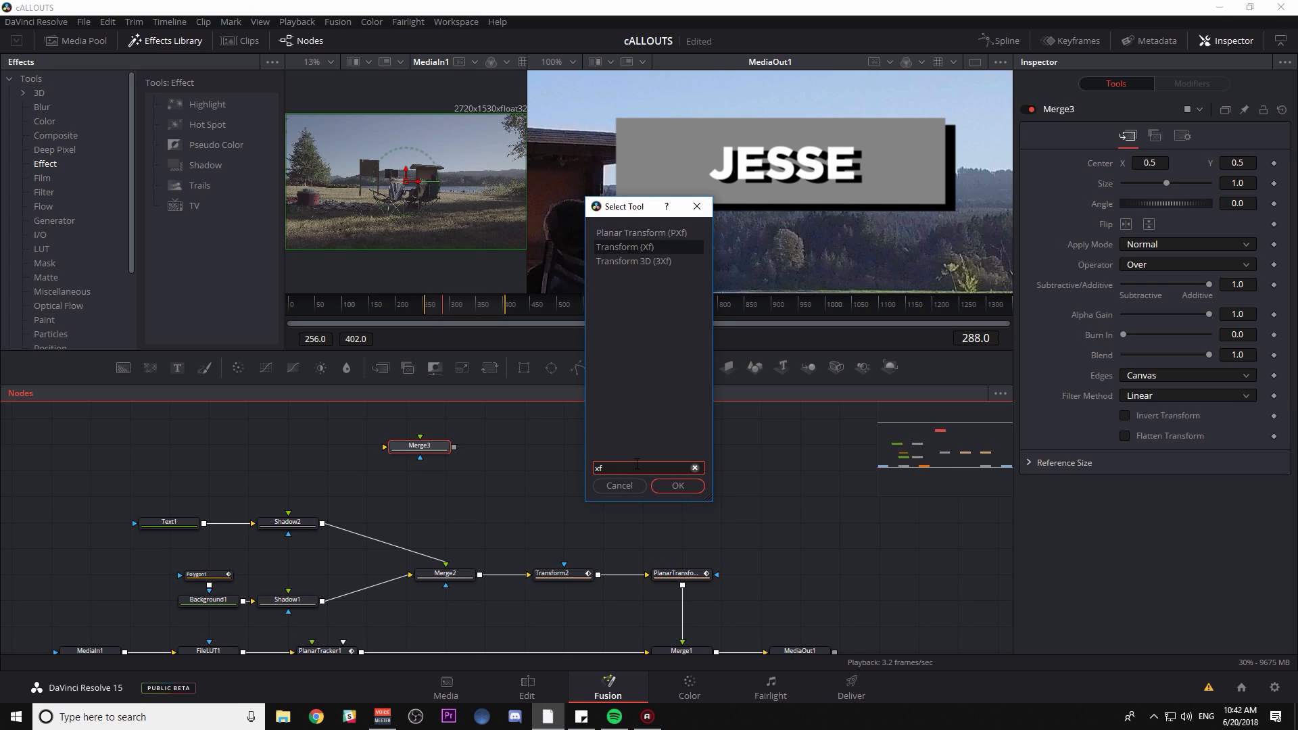
key(Return)
key(shift+space)
text(bg)
key(Return)
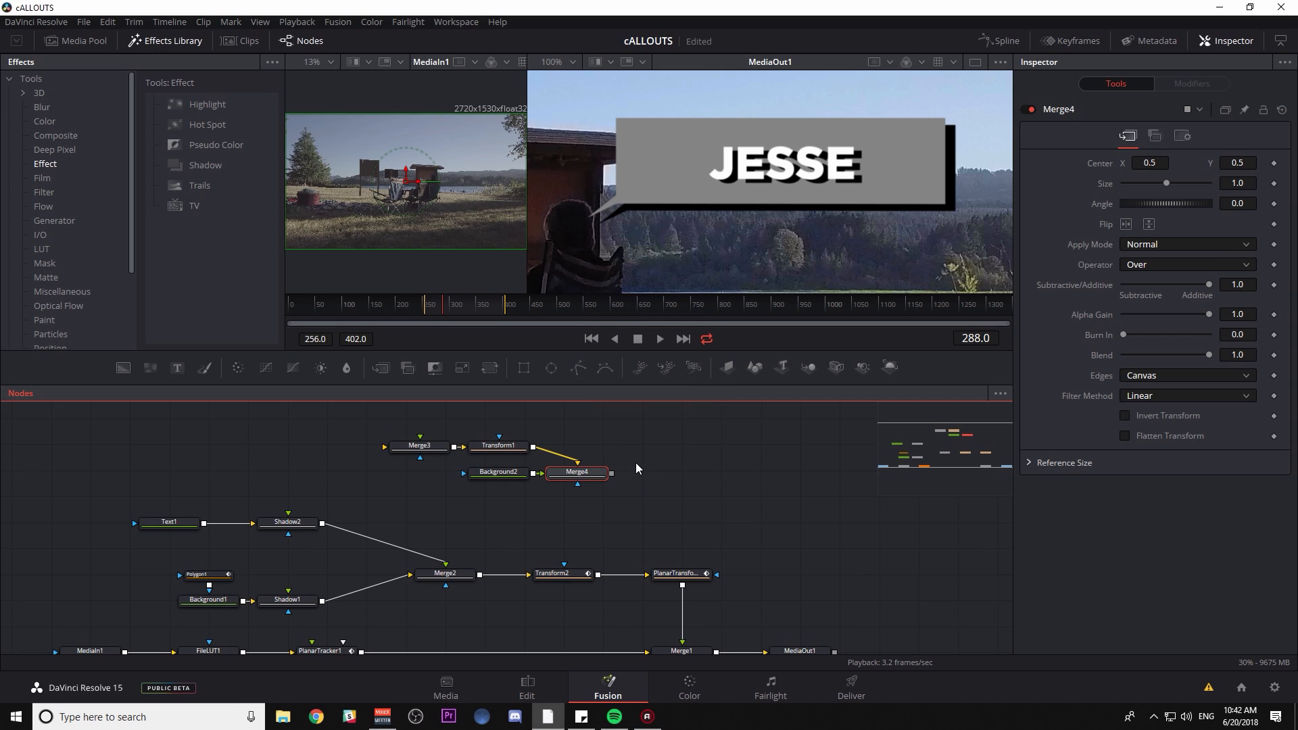